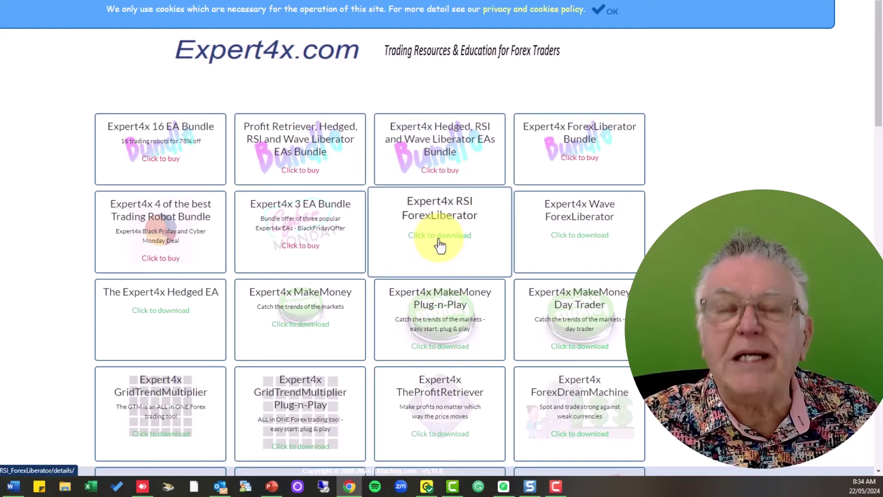
- Open the Expert4x RSI ForexLiberator download page and accept the terms and conditions to enable its downloads
{"action": "left_click", "coordinate": [440, 245]}
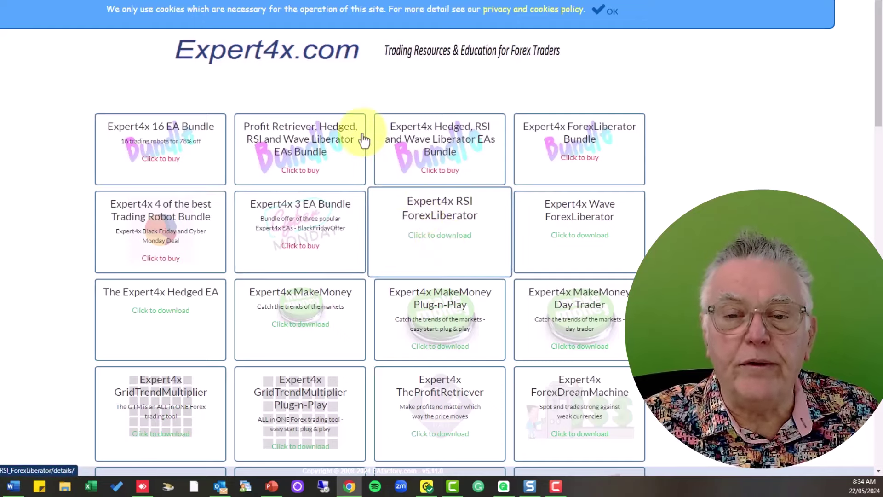
{"action": "left_click_drag", "start_coordinate": [878, 161], "coordinate": [879, 275]}
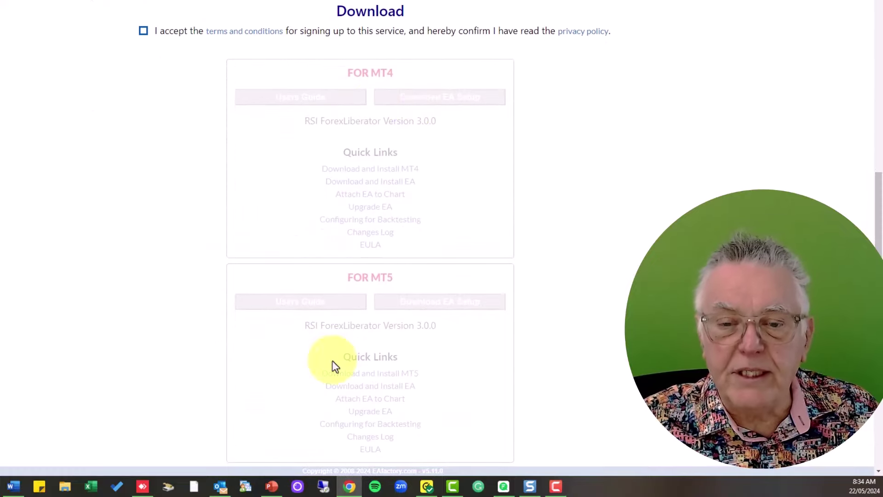
{"action": "left_click", "coordinate": [142, 31]}
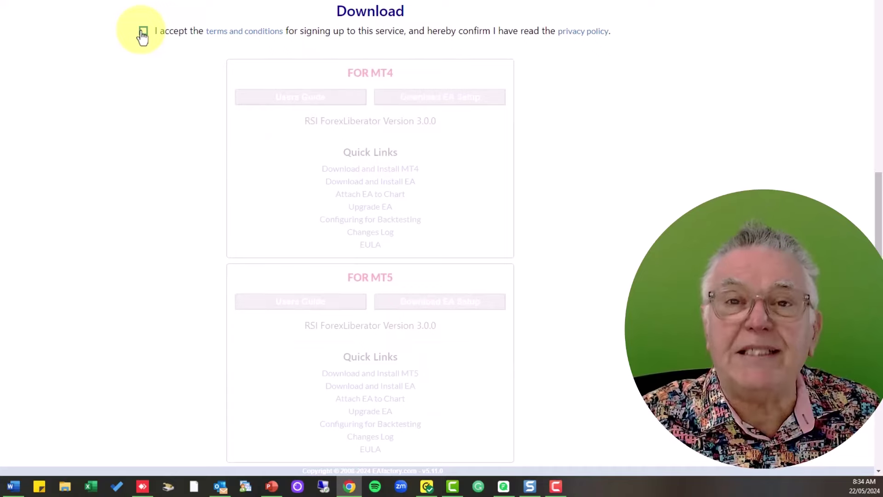
{"action": "left_click", "coordinate": [143, 32]}
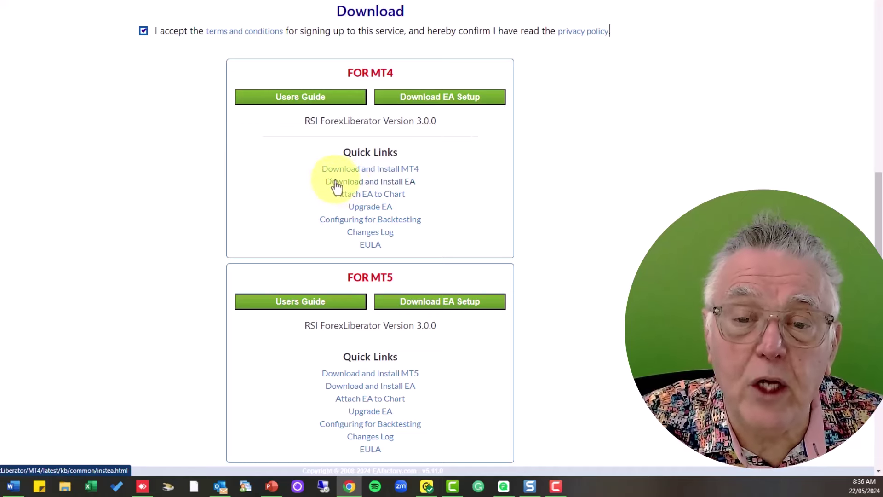
- Look through the contents of the RSI ForexLiberator MT4 user guide and read section 4.2.5 Pruning of Trades
{"action": "left_click", "coordinate": [370, 232]}
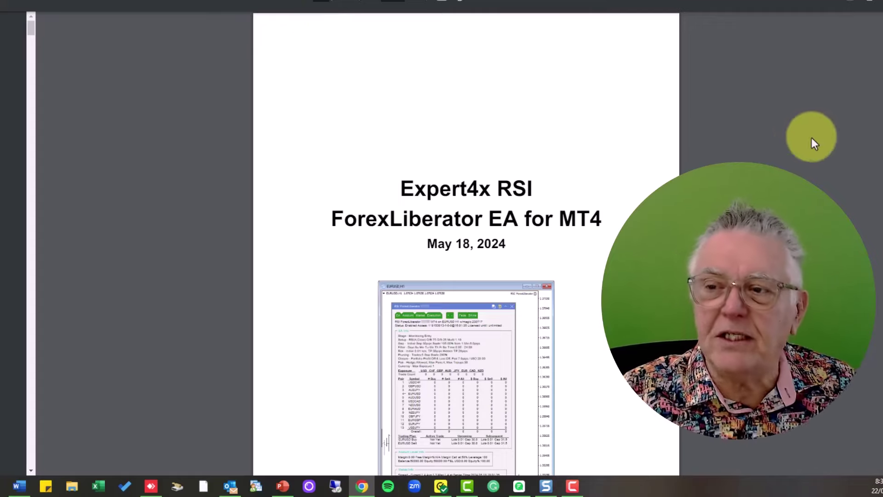
{"action": "scroll", "coordinate": [876, 39], "scroll_direction": "down", "scroll_amount": 15}
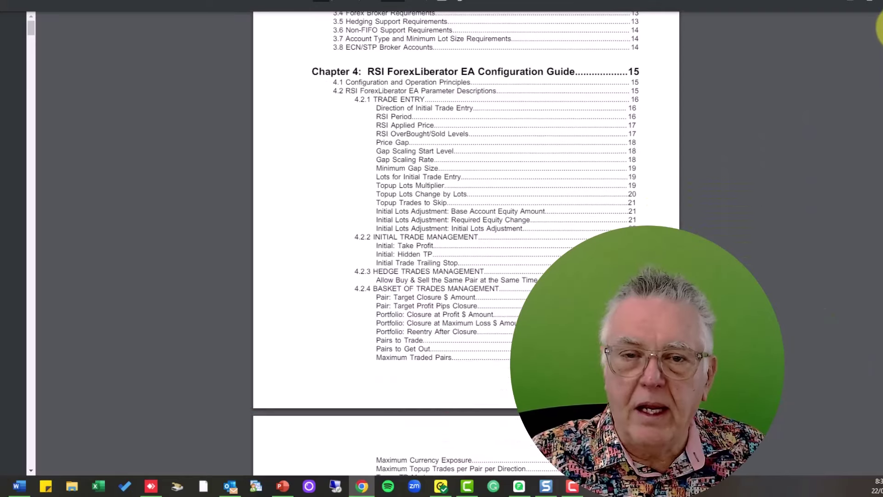
{"action": "scroll", "coordinate": [876, 39], "scroll_direction": "up", "scroll_amount": 6}
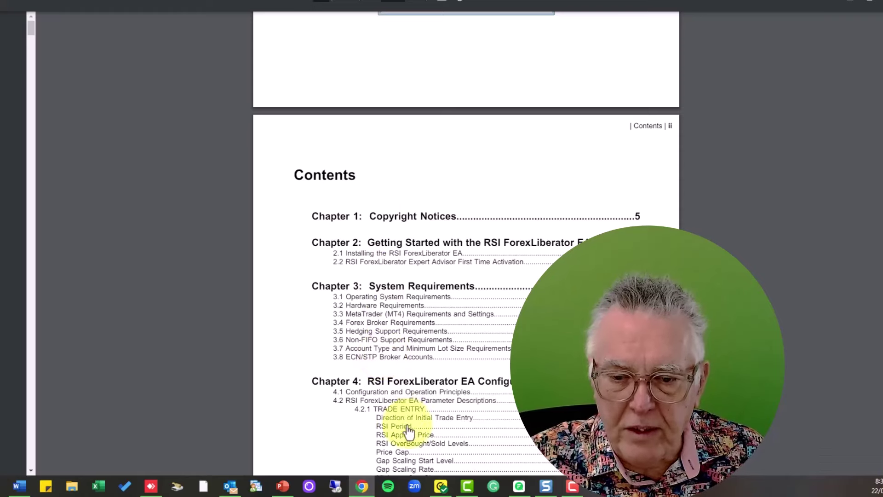
{"action": "scroll", "coordinate": [881, 456], "scroll_direction": "down", "scroll_amount": 8}
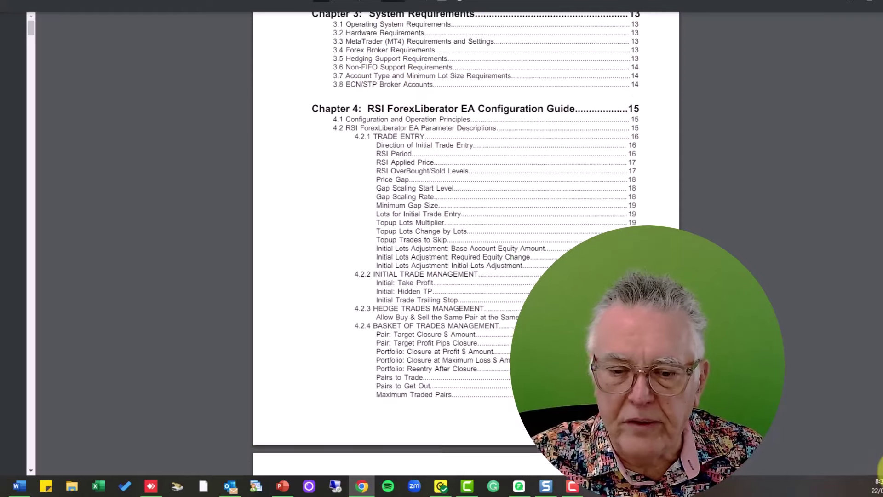
{"action": "scroll", "coordinate": [881, 469], "scroll_direction": "down", "scroll_amount": 5}
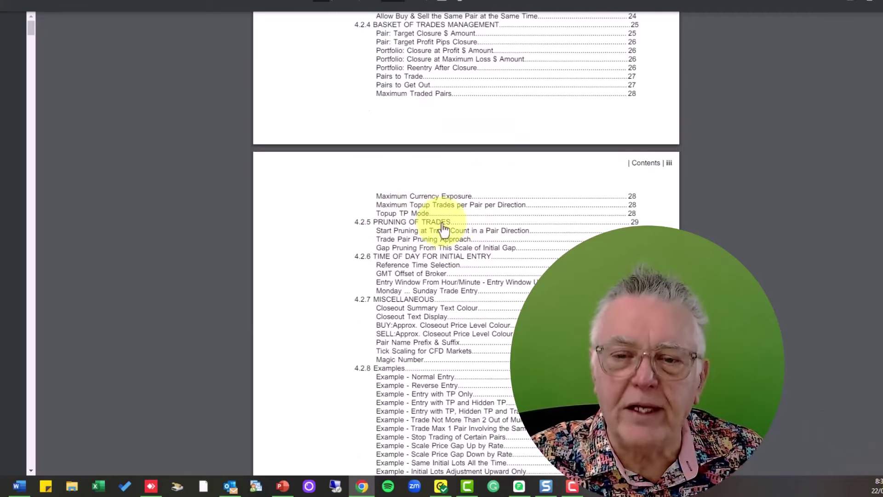
{"action": "left_click", "coordinate": [393, 223]}
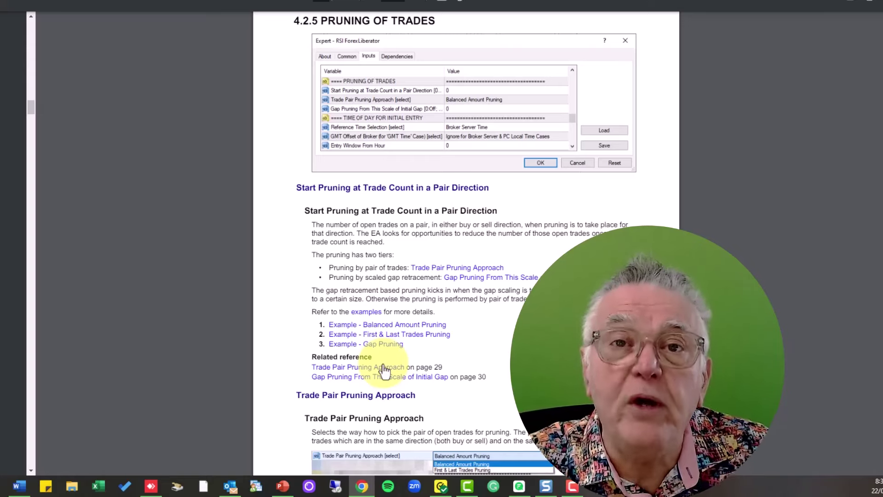
{"action": "key", "text": "ctrl+Home"}
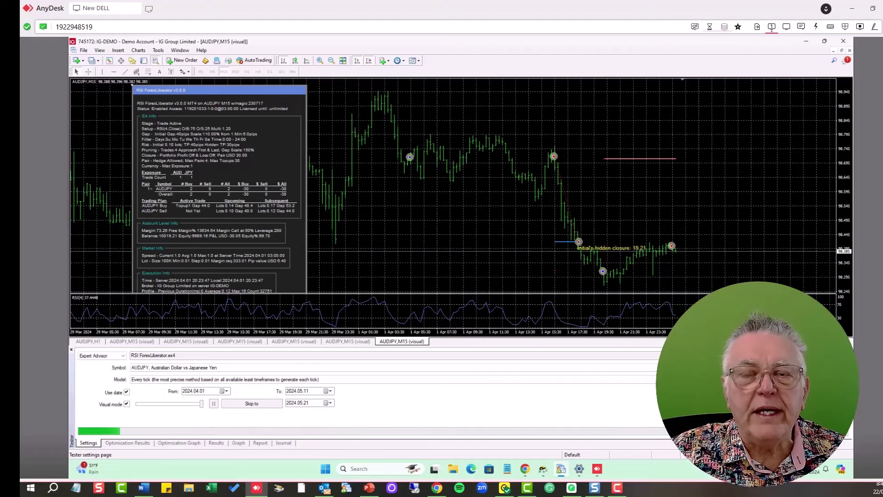
- In MetaTrader 4, open the expert properties and check the options for allowing buy and sell on the same pair
{"action": "left_click", "coordinate": [809, 355]}
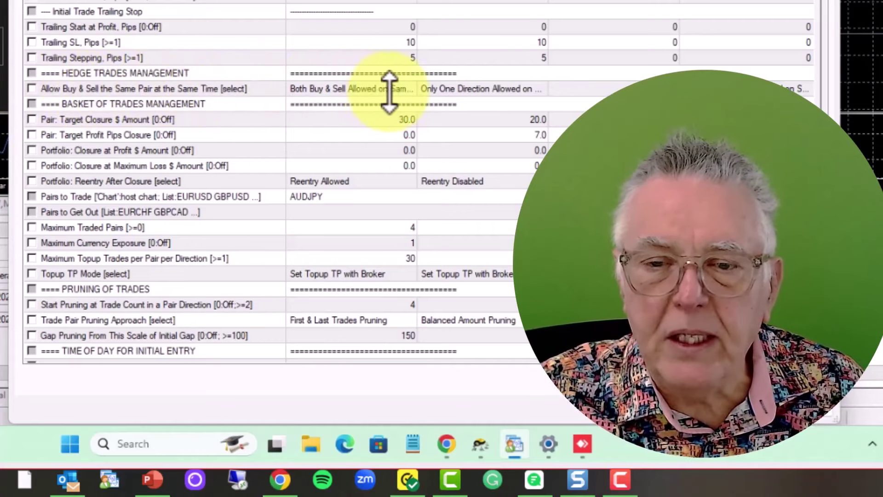
{"action": "left_click", "coordinate": [413, 89]}
{"action": "left_click", "coordinate": [412, 88]}
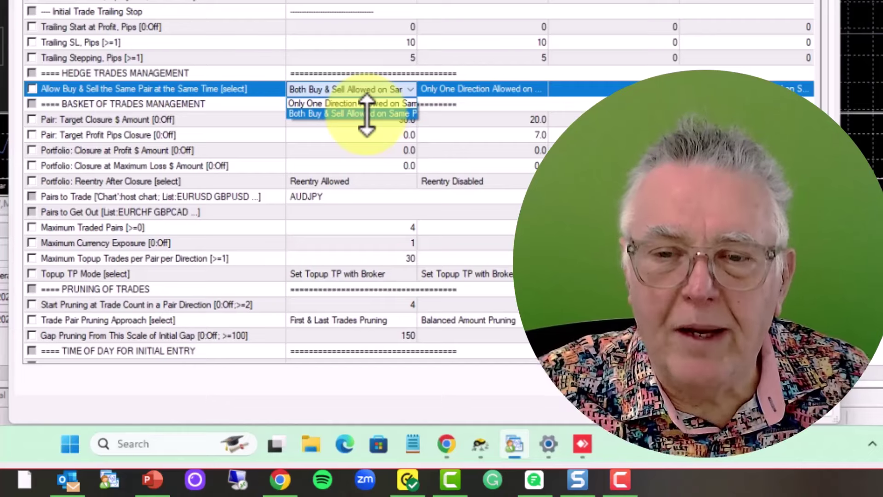
{"action": "left_click", "coordinate": [475, 102]}
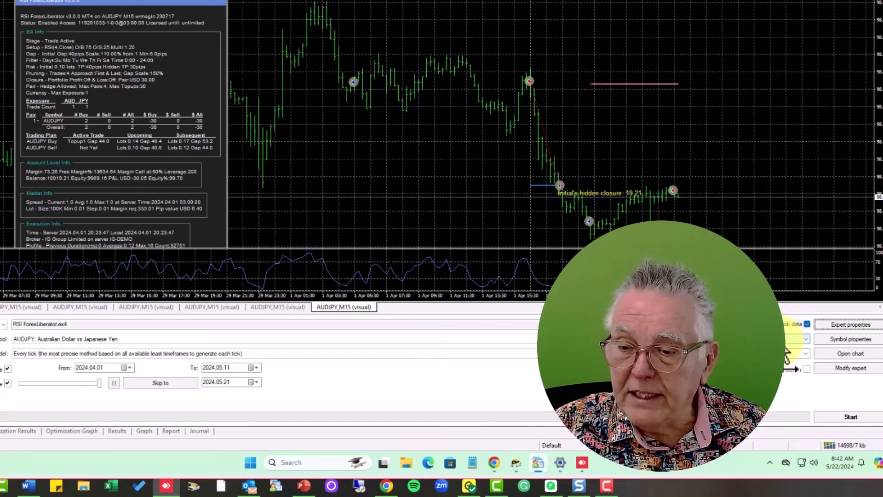
- Start the AUDJPY M15 visual backtest of RSI ForexLiberator and pause it to inspect the first buy trade
{"action": "left_click", "coordinate": [850, 415]}
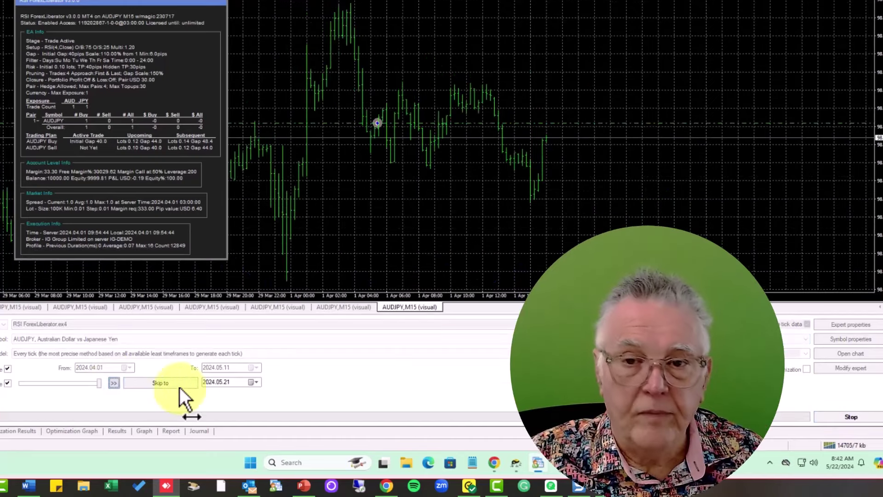
{"action": "left_click", "coordinate": [99, 381]}
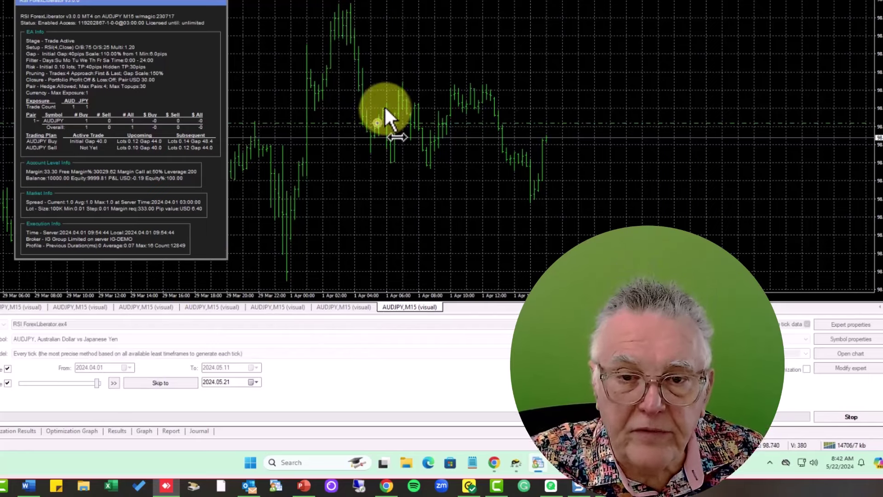
{"action": "mouse_move", "coordinate": [375, 119]}
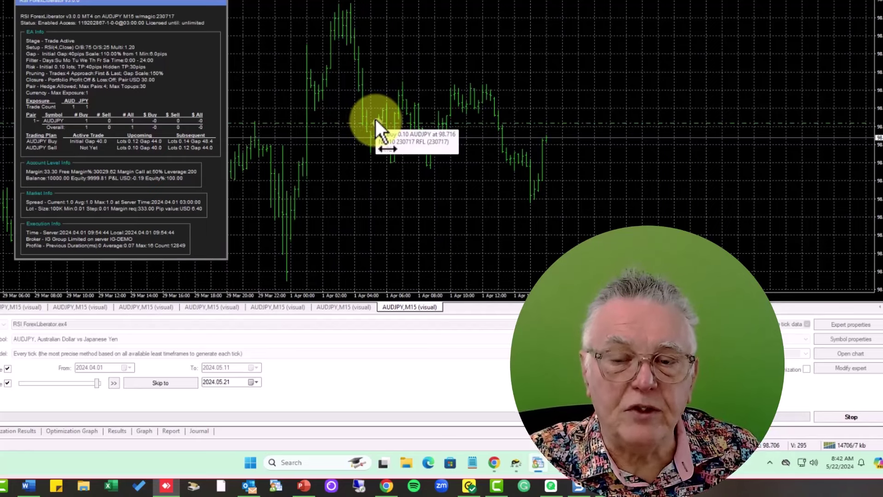
{"action": "right_click", "coordinate": [636, 58]}
{"action": "left_click", "coordinate": [657, 143]}
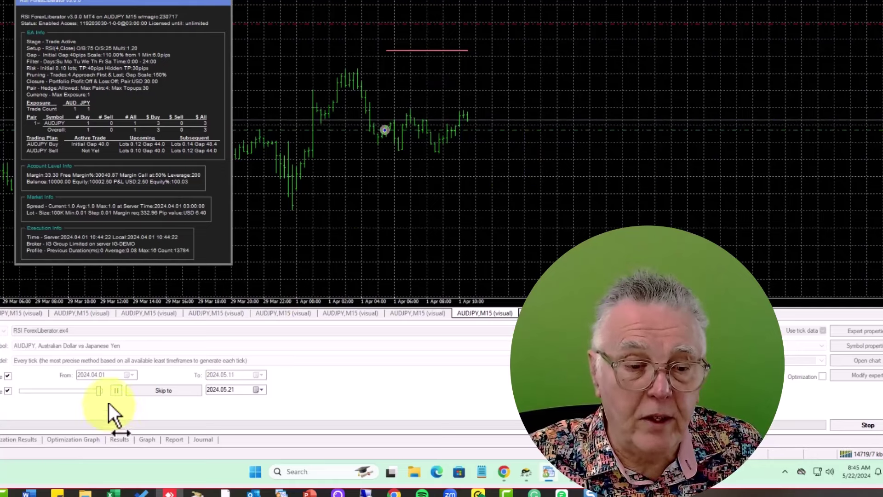
- Adjust the playback speed of the running visual backtest several times, ending at 28
{"action": "left_click_drag", "start_coordinate": [101, 391], "coordinate": [99, 387]}
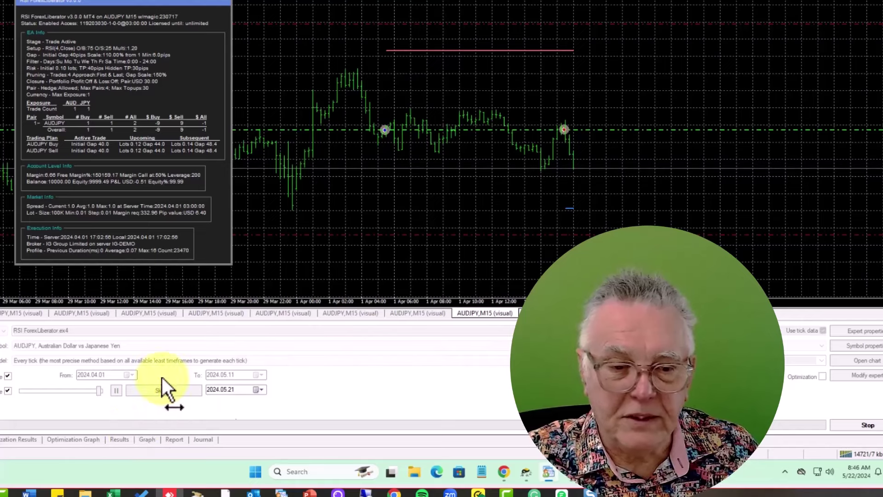
{"action": "left_click_drag", "start_coordinate": [97, 392], "coordinate": [100, 385]}
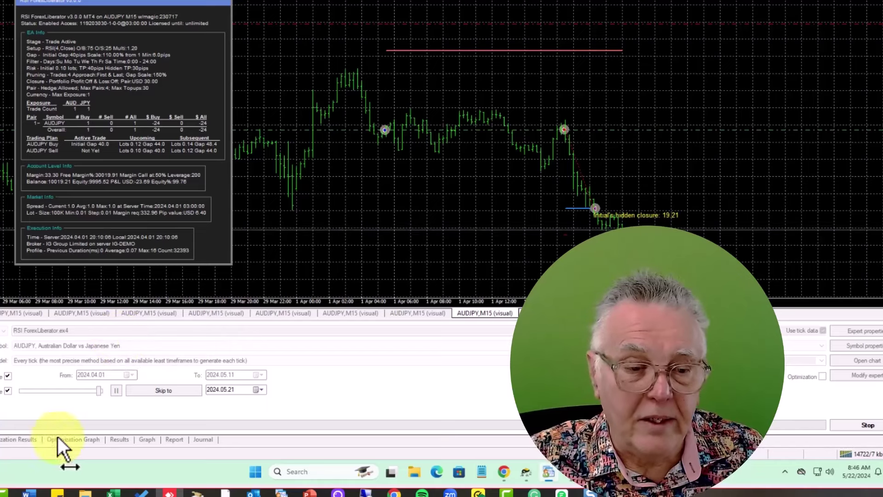
{"action": "left_click_drag", "start_coordinate": [98, 392], "coordinate": [86, 390]}
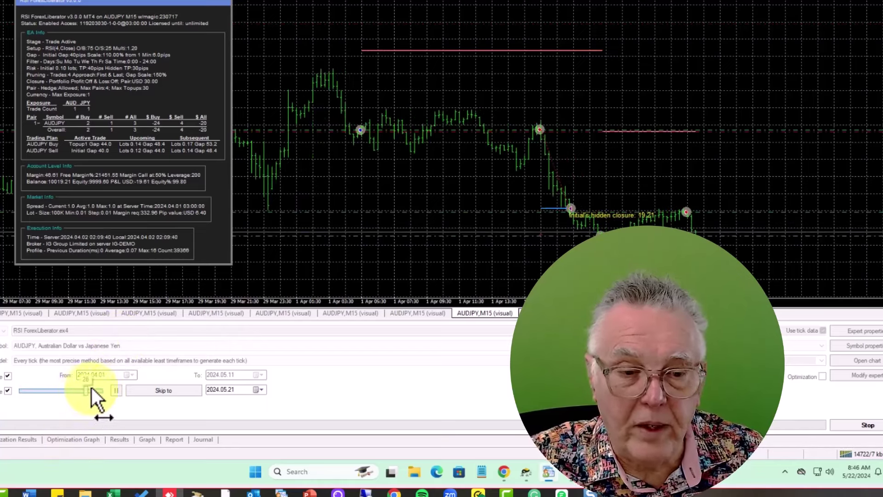
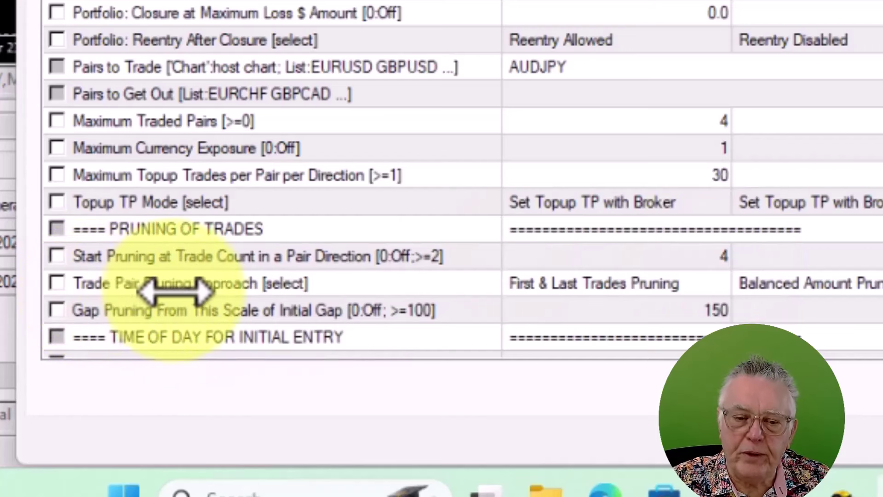
- Set Trade Pair Pruning Approach to Balanced Amount Pruning and Gap Pruning From This Scale of Initial Gap to 300
{"action": "left_click", "coordinate": [714, 284]}
{"action": "left_click", "coordinate": [718, 283]}
{"action": "left_click", "coordinate": [721, 282]}
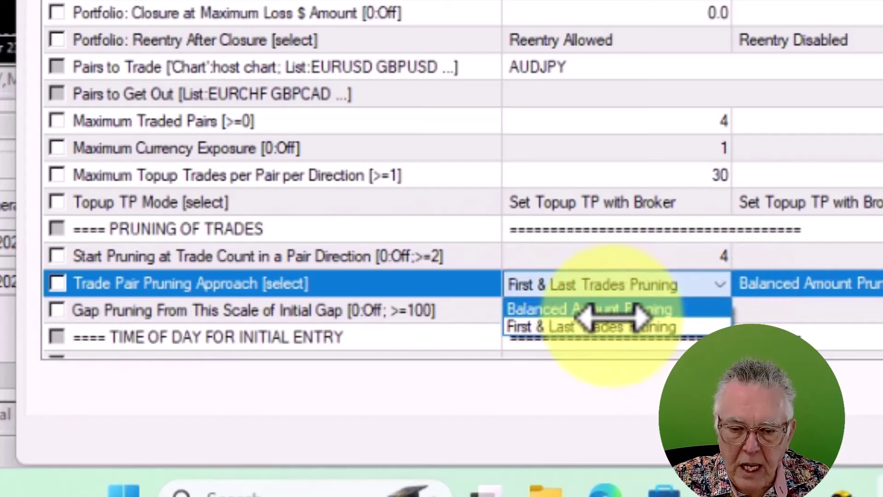
{"action": "left_click", "coordinate": [561, 310]}
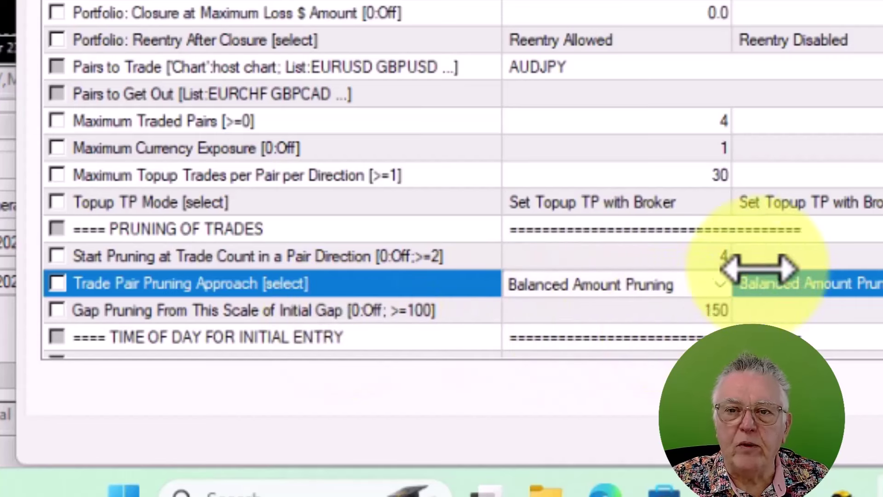
{"action": "left_click", "coordinate": [692, 310]}
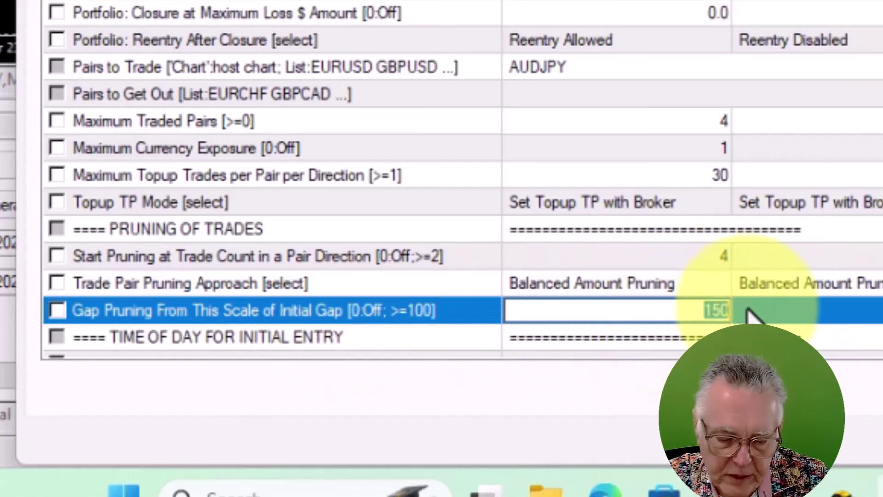
{"action": "type", "text": "300"}
{"action": "key", "text": "Return"}
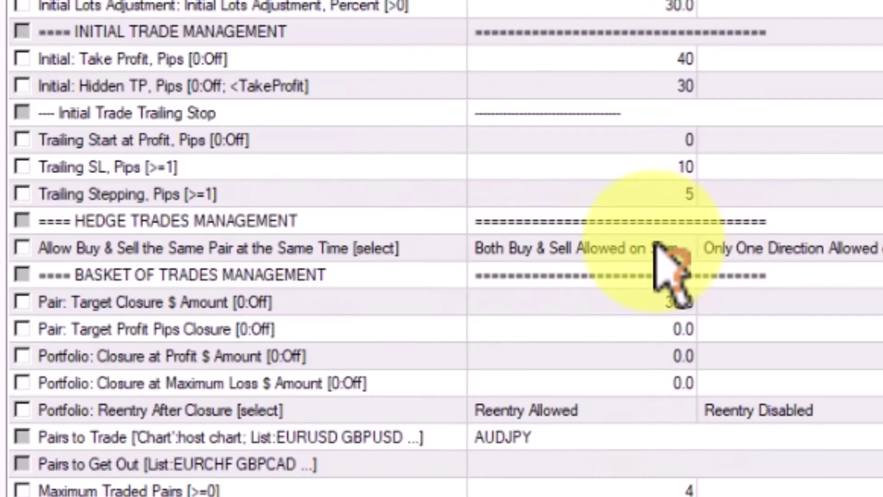
- Set Allow Buy & Sell the Same Pair at the Same Time to Only One Direction Allowed and confirm the expert properties
{"action": "double_click", "coordinate": [670, 248]}
{"action": "left_click", "coordinate": [683, 248]}
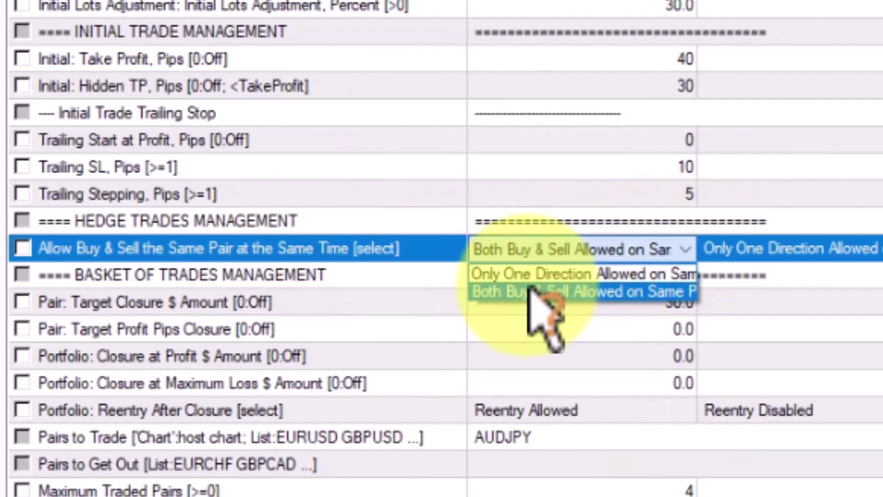
{"action": "left_click", "coordinate": [533, 275]}
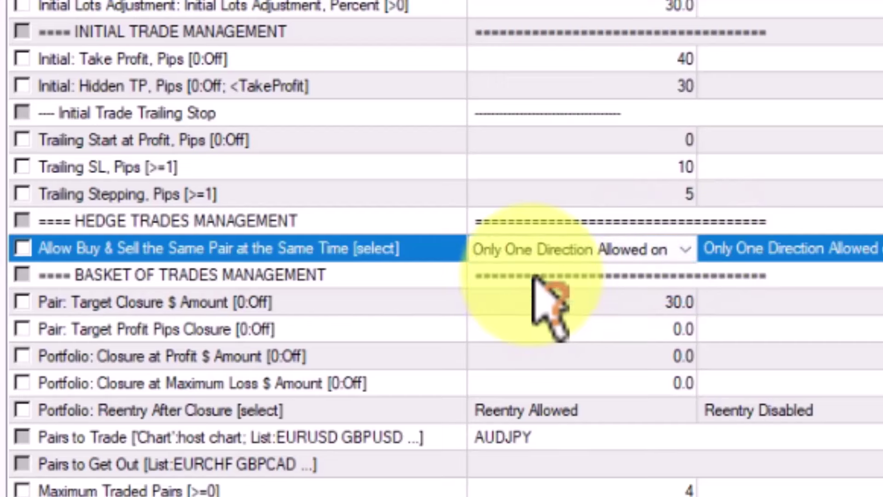
{"action": "left_click", "coordinate": [800, 281]}
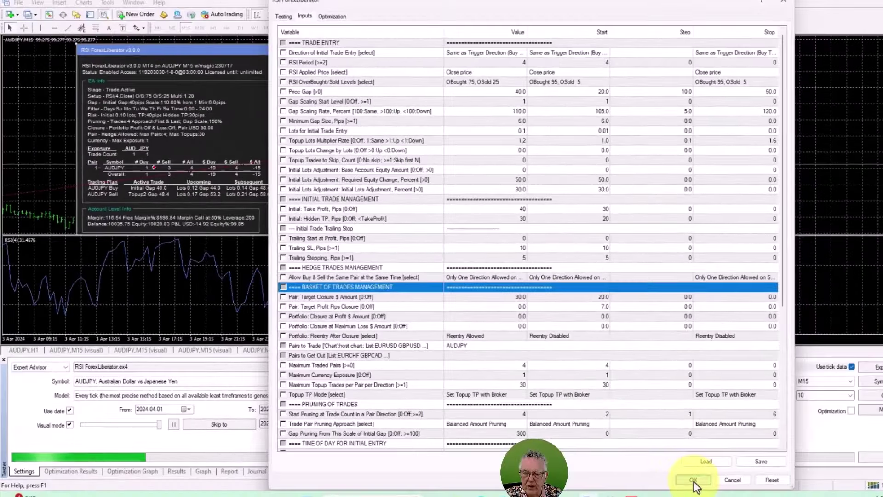
{"action": "left_click", "coordinate": [693, 480]}
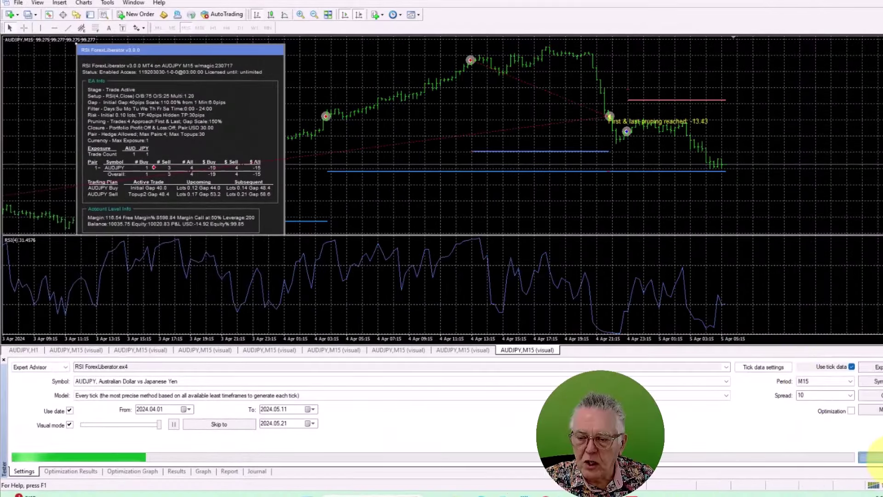
- Rerun the AUDJPY visual backtest with the new inputs and pause it after the balanced pruning to inspect the first pruned sell trade
{"action": "left_click", "coordinate": [873, 457]}
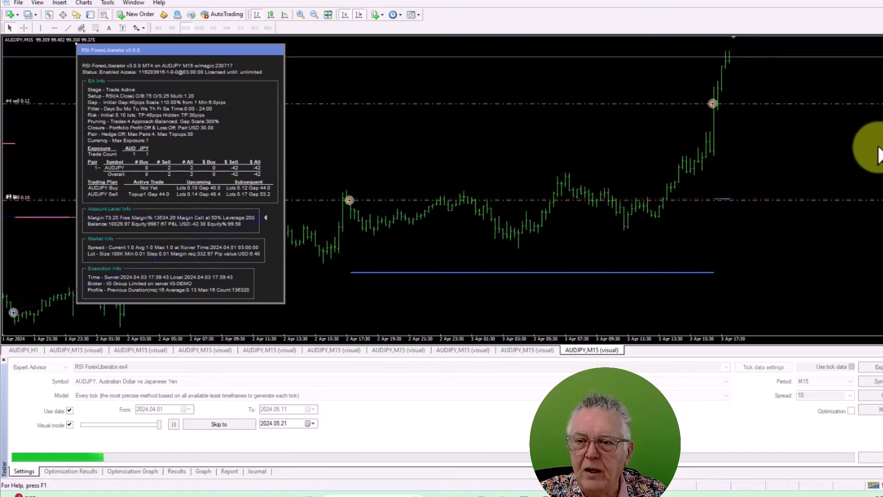
{"action": "left_click", "coordinate": [315, 14]}
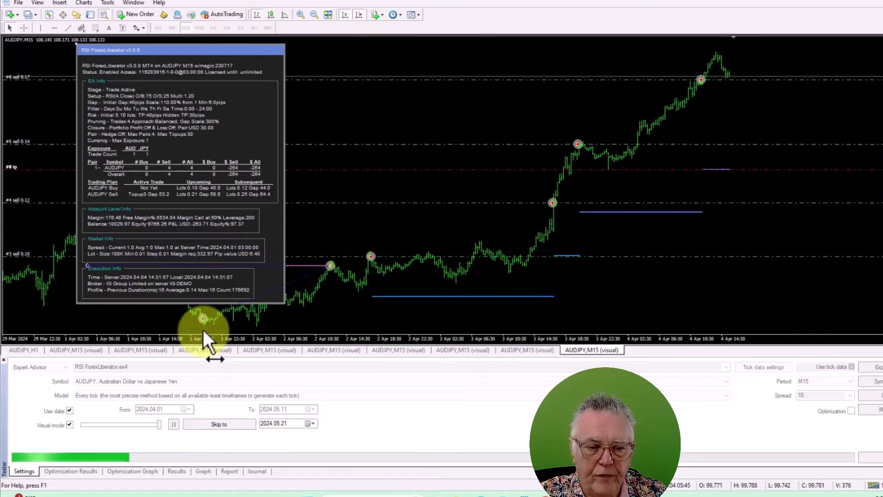
{"action": "left_click", "coordinate": [174, 424]}
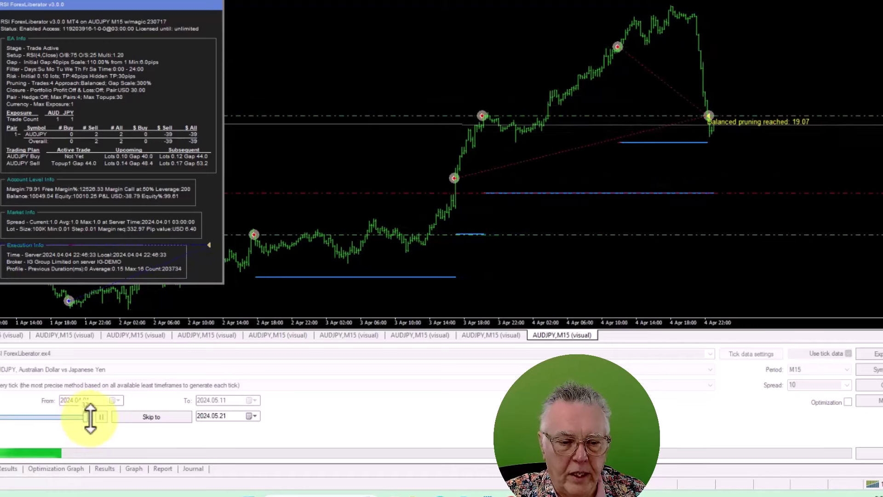
{"action": "left_click", "coordinate": [102, 416]}
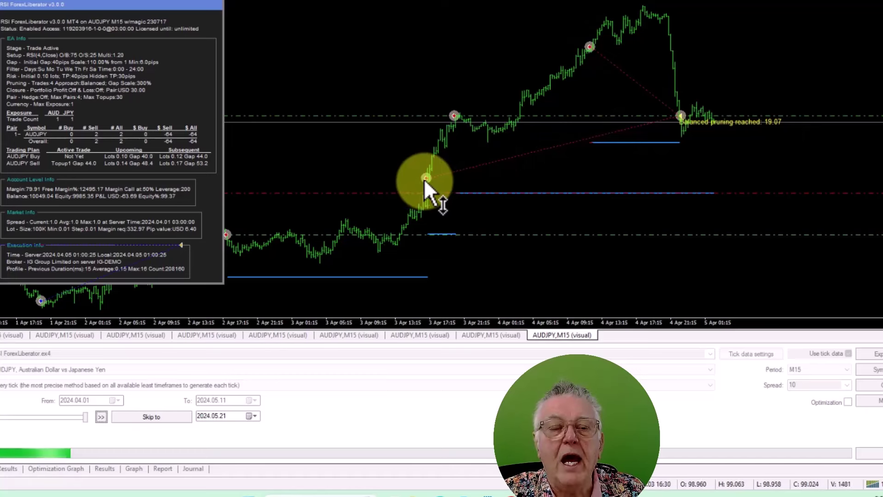
{"action": "mouse_move", "coordinate": [424, 180]}
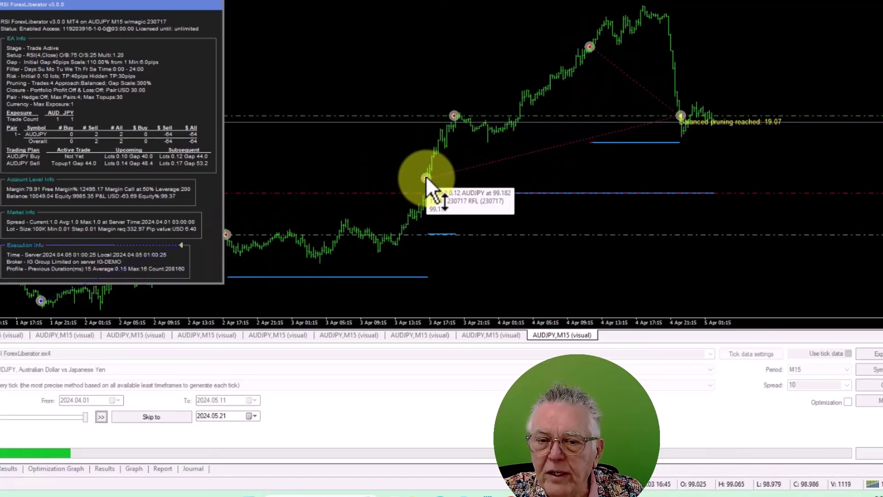
- Inspect the closing marker where the balanced pruning closed the sell trades
{"action": "mouse_move", "coordinate": [677, 115]}
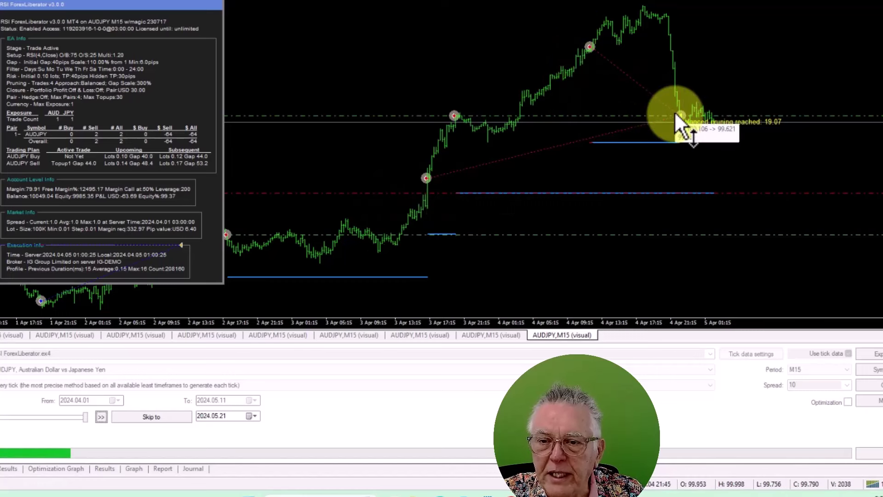
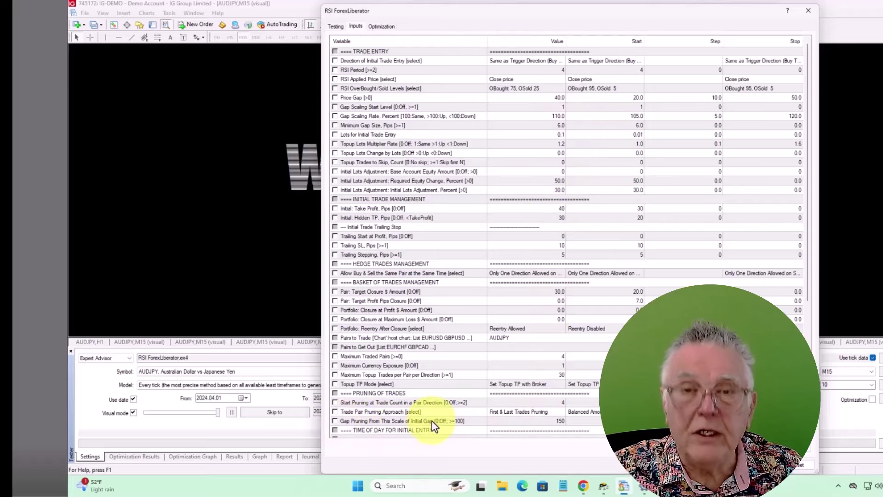
- Set Gap Pruning From This Scale of Initial Gap to 120 and confirm the expert properties
{"action": "double_click", "coordinate": [555, 421]}
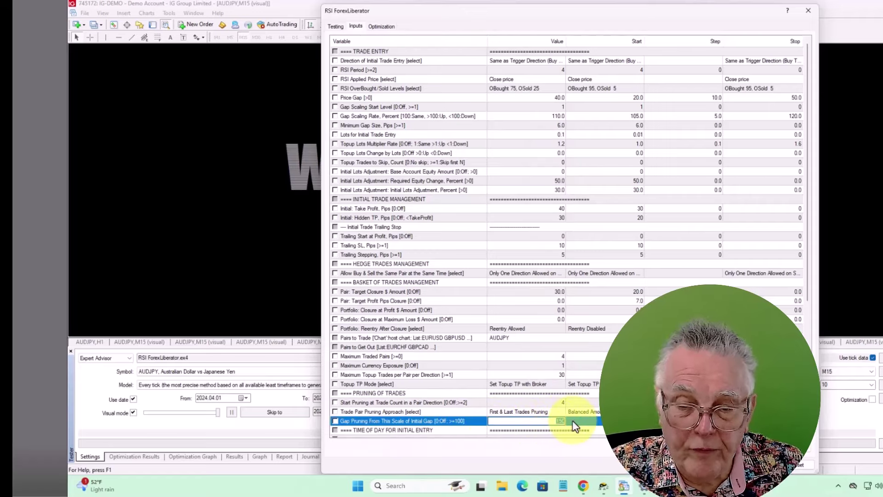
{"action": "type", "text": "120"}
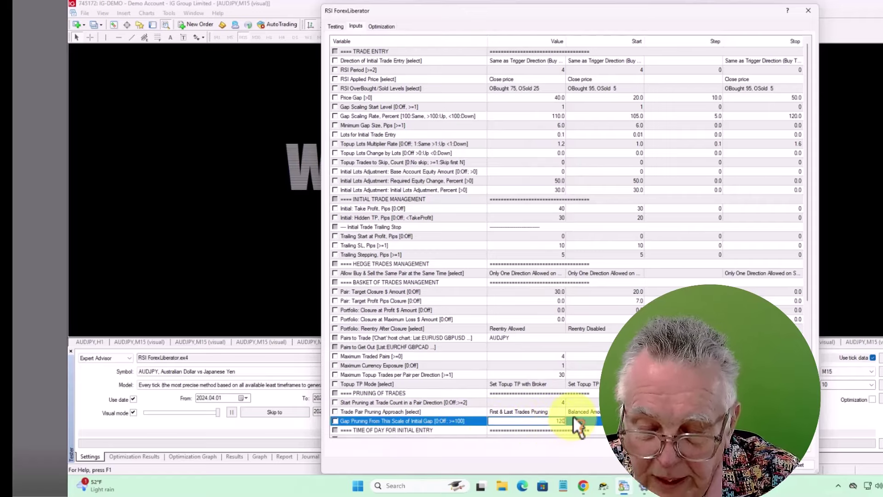
{"action": "key", "text": "Return"}
{"action": "left_click", "coordinate": [585, 430]}
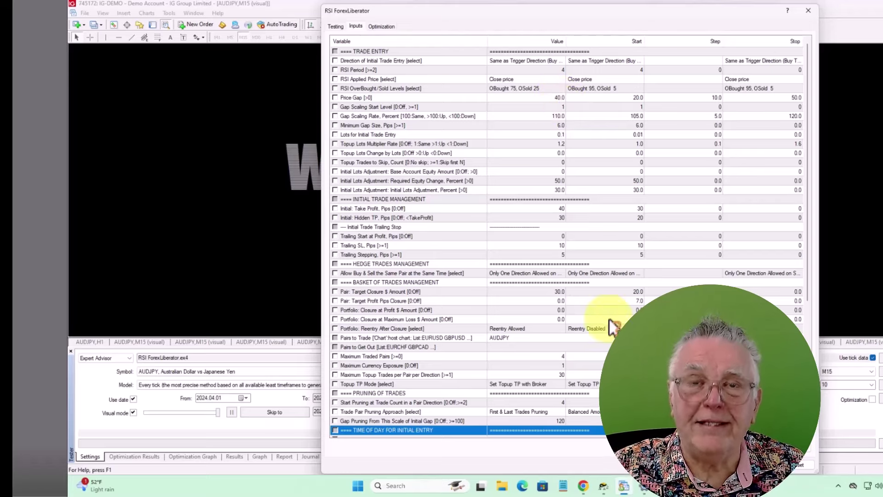
{"action": "key", "text": "Return"}
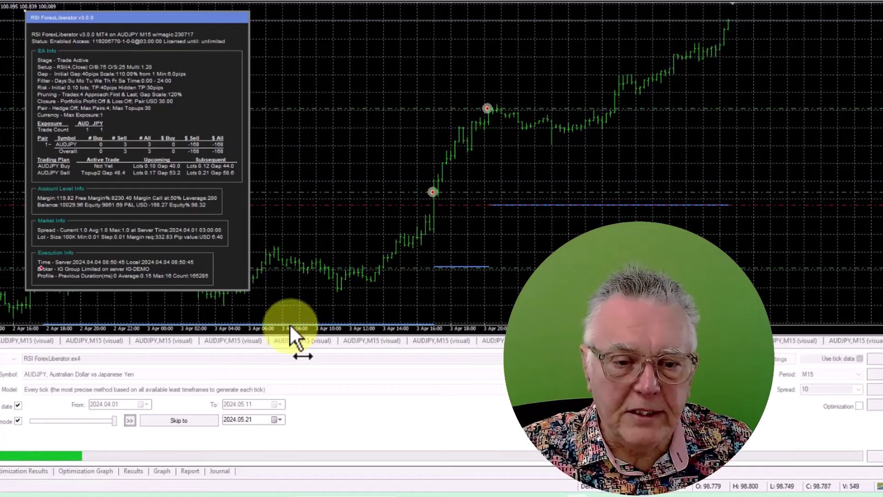
- Resume the AUDJPY visual backtest, adjust its playback speed to 32, and pause it once the fourth sell trade is open
{"action": "left_click_drag", "start_coordinate": [117, 424], "coordinate": [112, 423]}
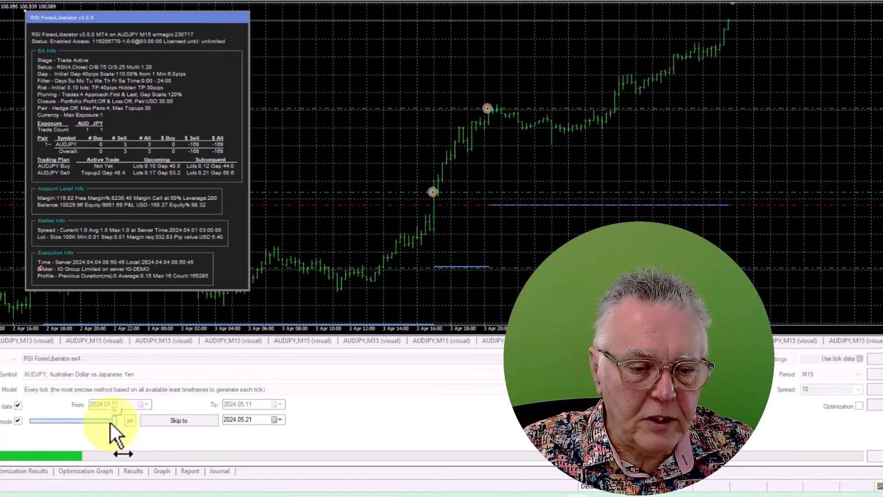
{"action": "left_click", "coordinate": [127, 418]}
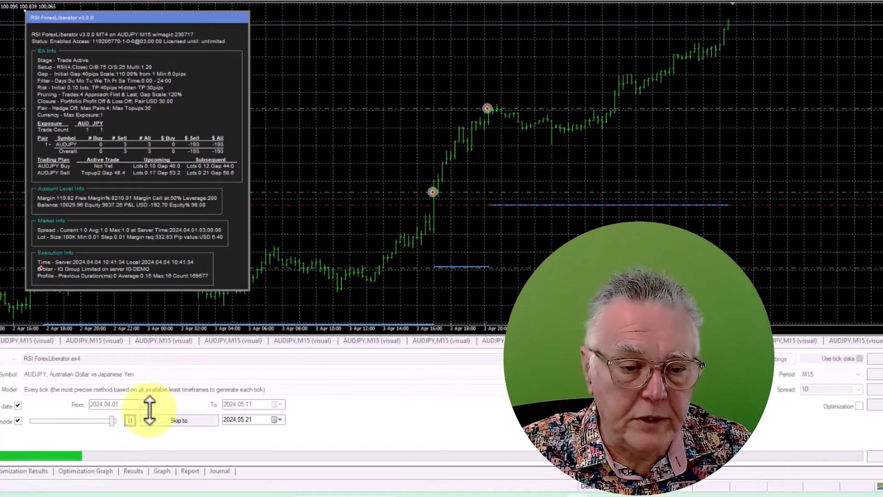
{"action": "left_click_drag", "start_coordinate": [114, 420], "coordinate": [115, 418]}
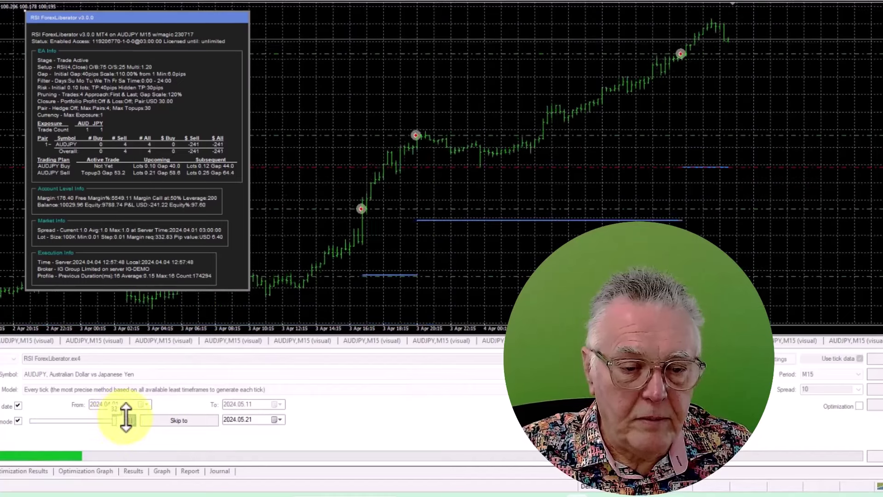
{"action": "left_click", "coordinate": [130, 420]}
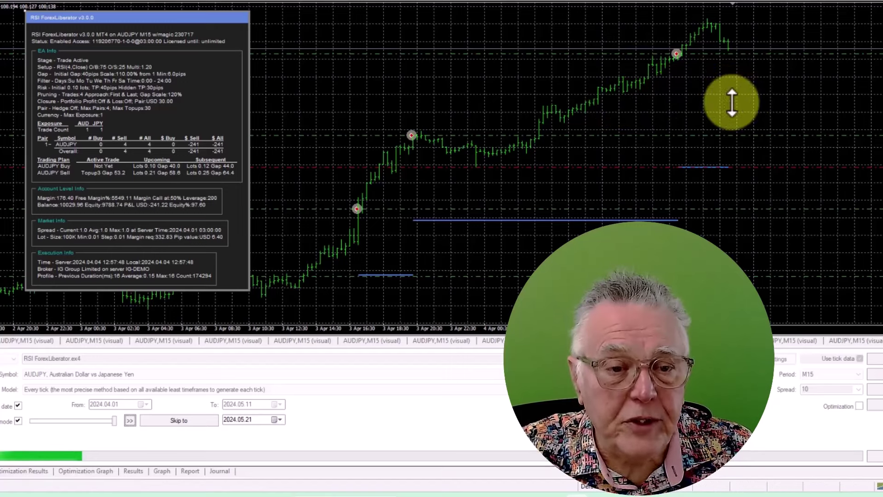
- Continue the backtest until the first gap pruning, pause it, and inspect the pruned sell trade's opening and closing markers
{"action": "left_click", "coordinate": [129, 419]}
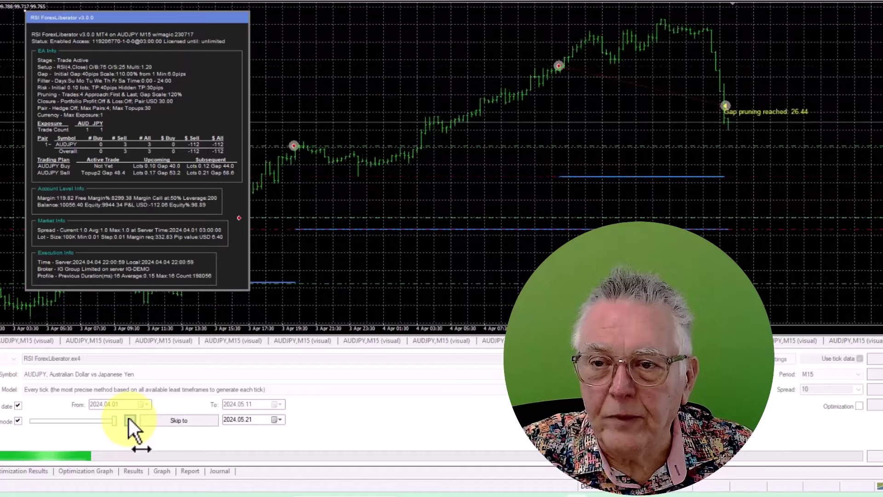
{"action": "left_click", "coordinate": [129, 420]}
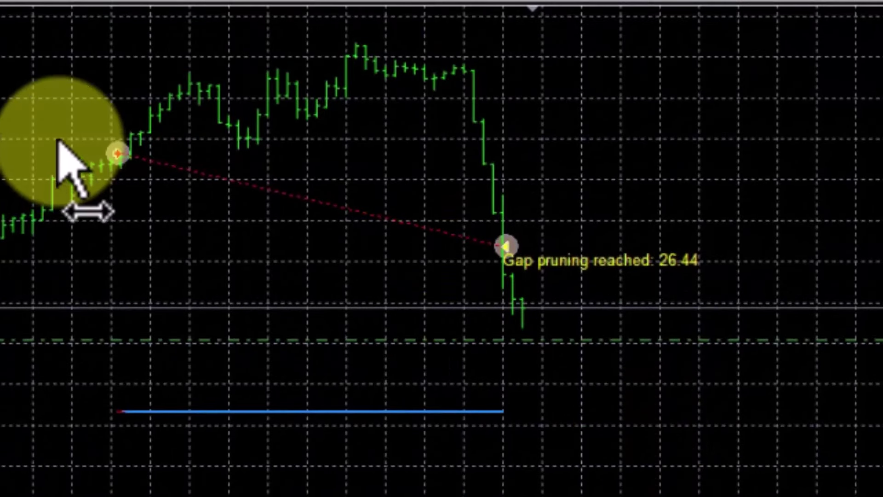
{"action": "mouse_move", "coordinate": [113, 150]}
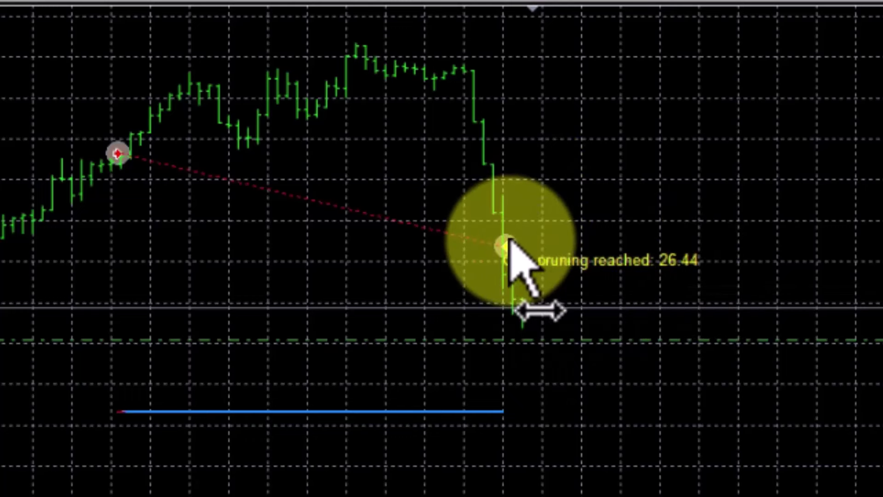
{"action": "mouse_move", "coordinate": [503, 269]}
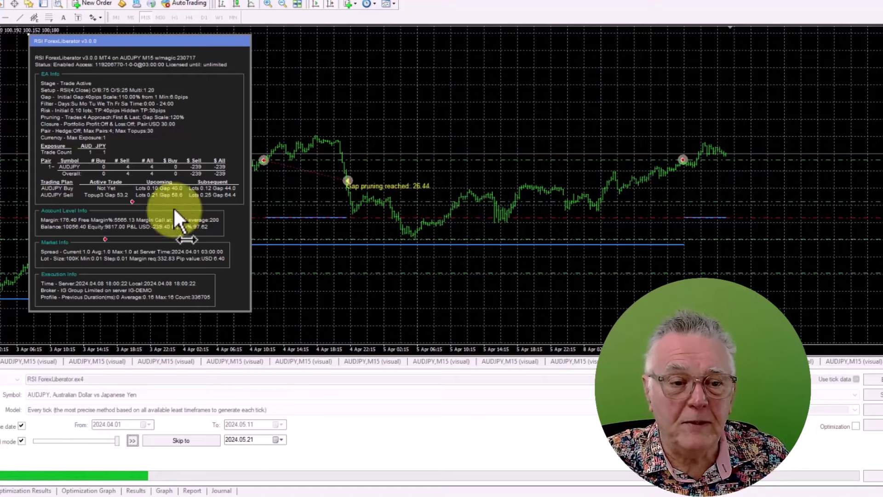
- Run the backtest on through the next gap prunings, pause it, and inspect the closed trades' markers on the zoomed-out chart
{"action": "left_click", "coordinate": [131, 441]}
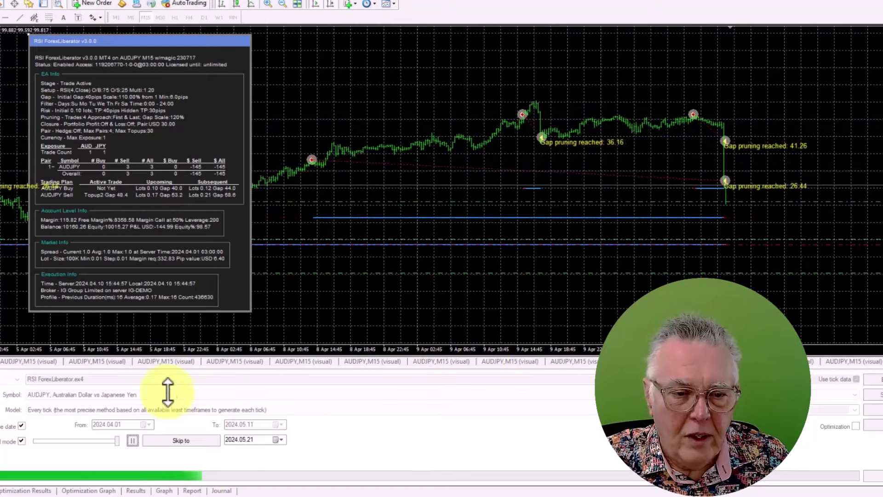
{"action": "left_click", "coordinate": [132, 440]}
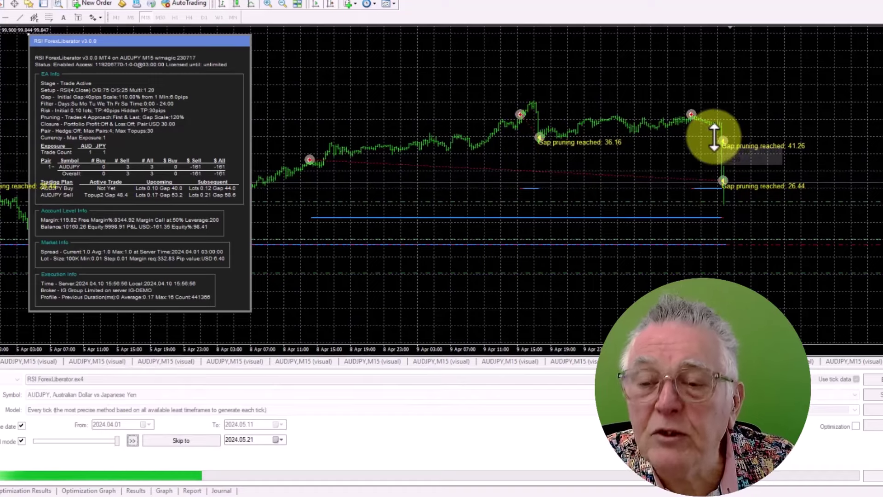
{"action": "key", "text": "minus"}
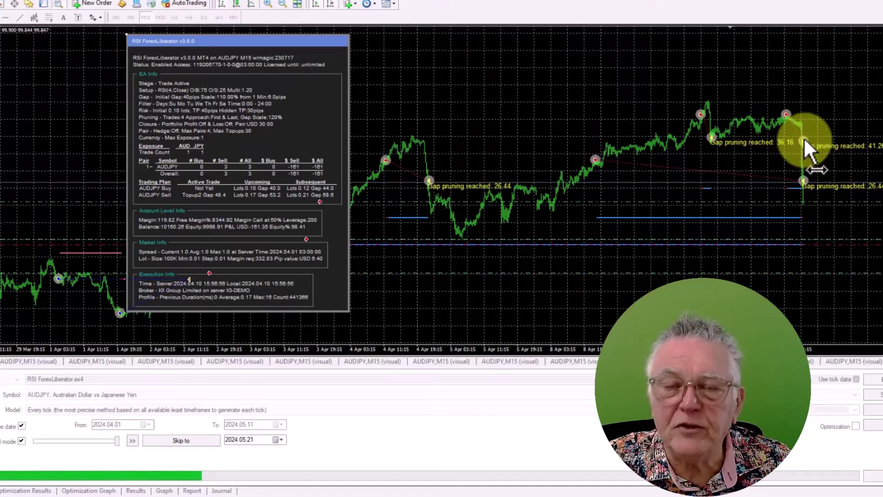
{"action": "mouse_move", "coordinate": [804, 137]}
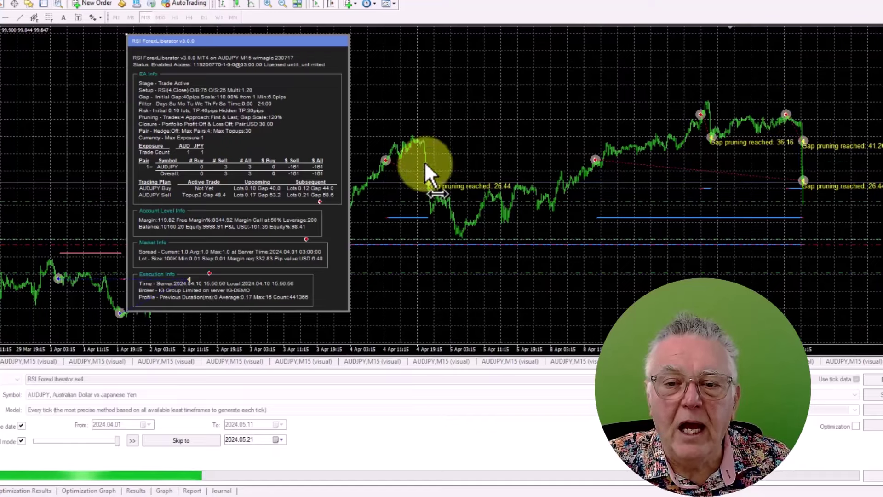